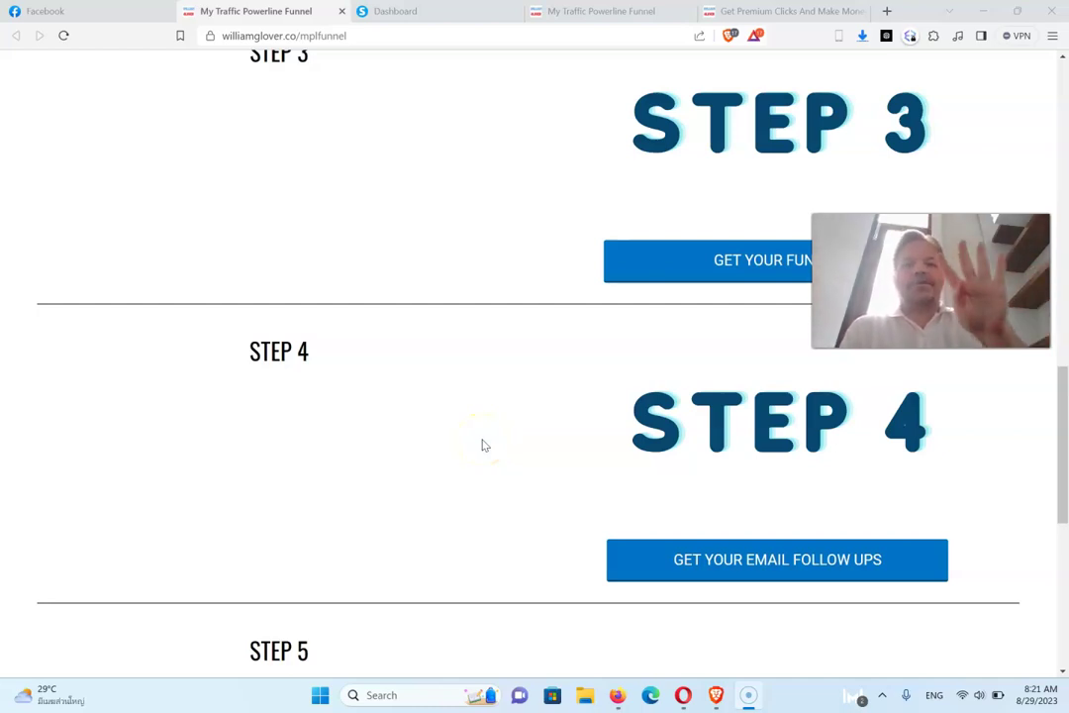
Review the numbered steps on the funnel setup page and compare them with the squeeze page.
left_click_drag(1062, 463, 1064, 284)
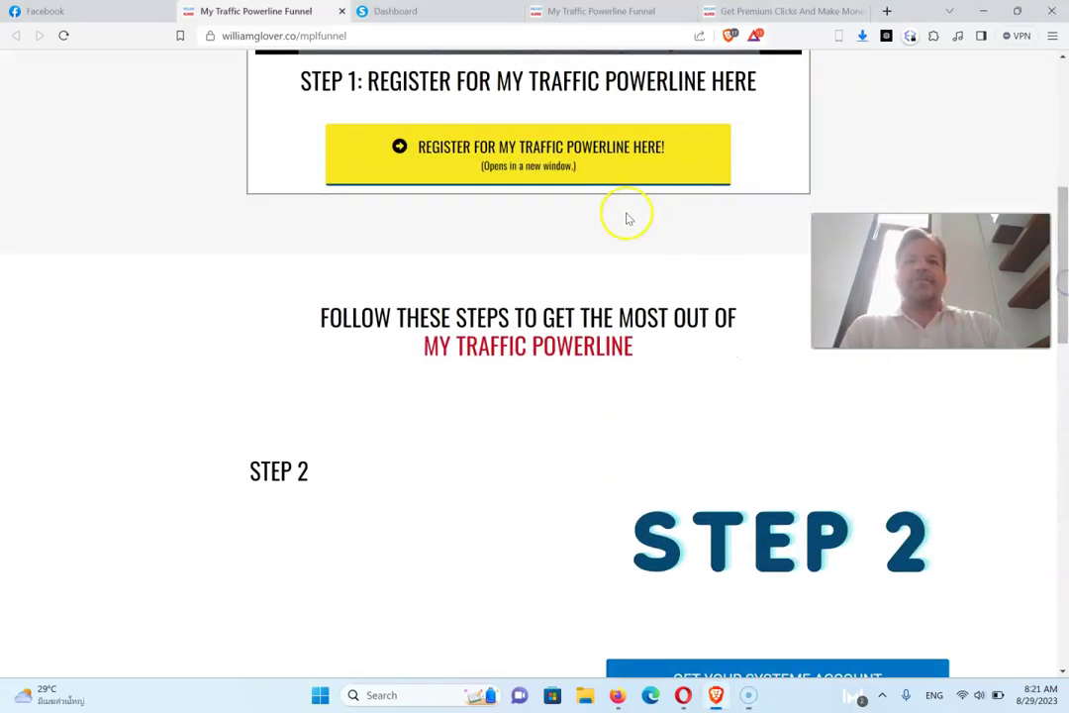
left_click_drag(1064, 228, 1064, 406)
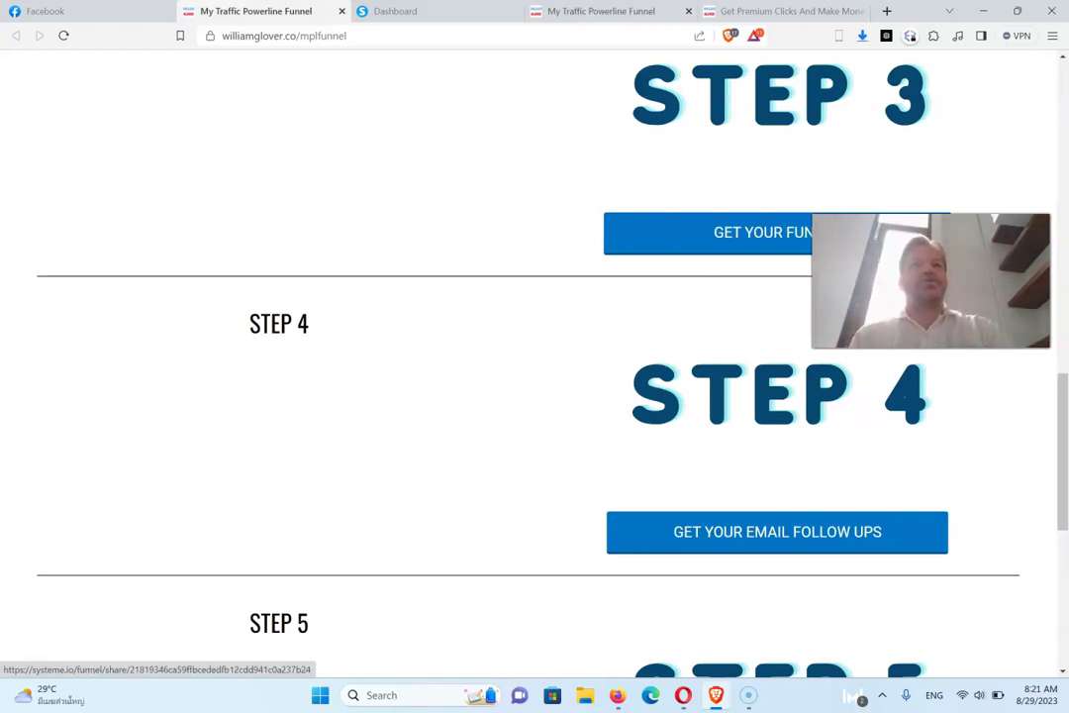
left_click(603, 11)
left_click(789, 11)
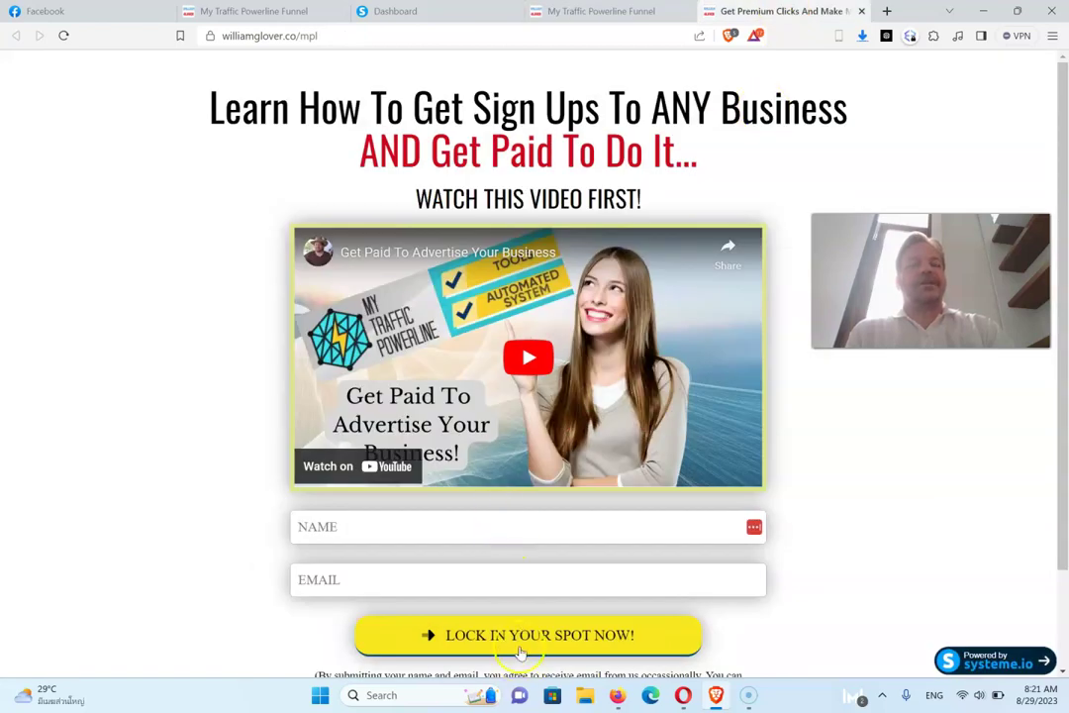
left_click(586, 12)
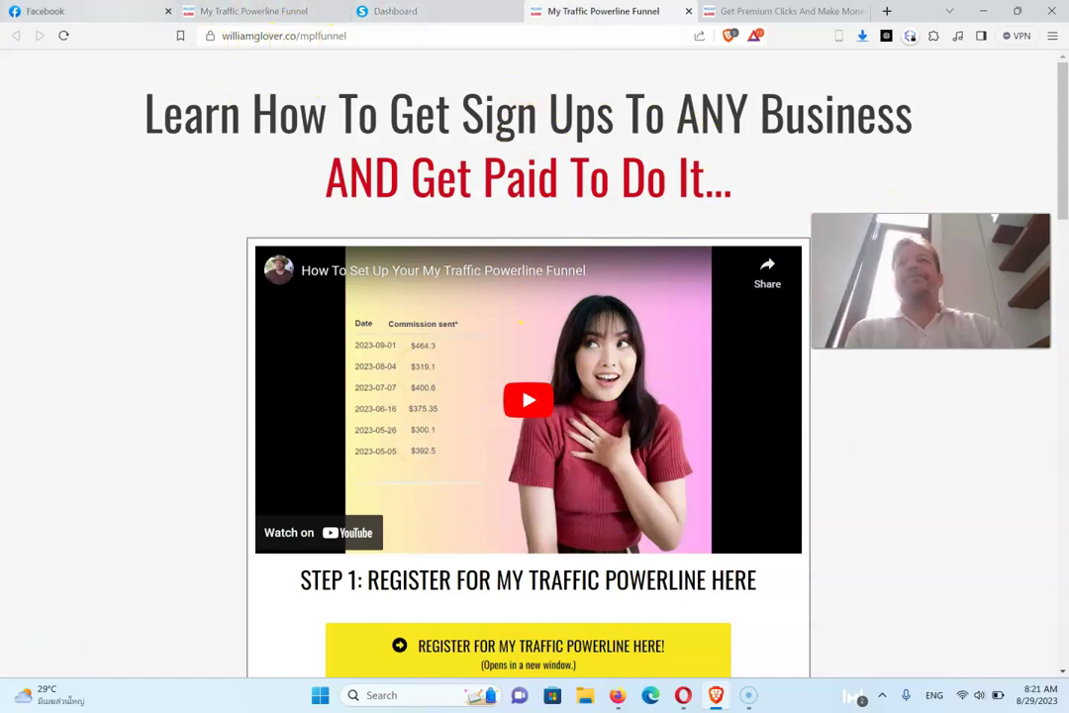
left_click(222, 11)
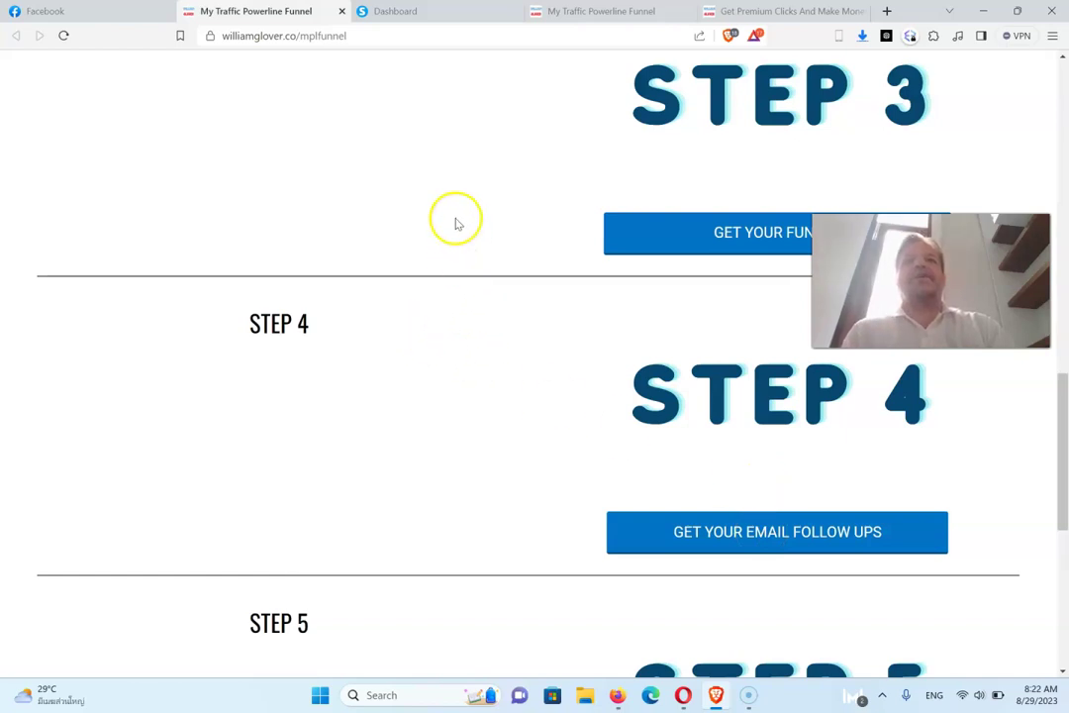
Open the My Traffic Powerline email campaign in the systeme.io dashboard.
left_click(376, 18)
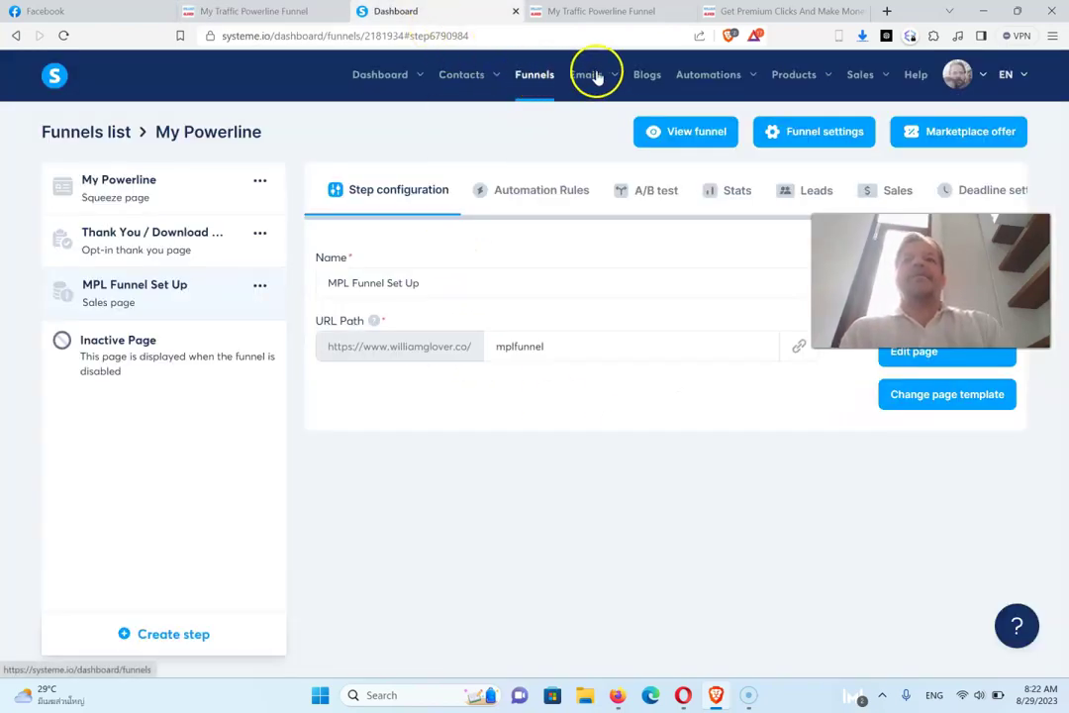
mouse_move(597, 79)
left_click(594, 137)
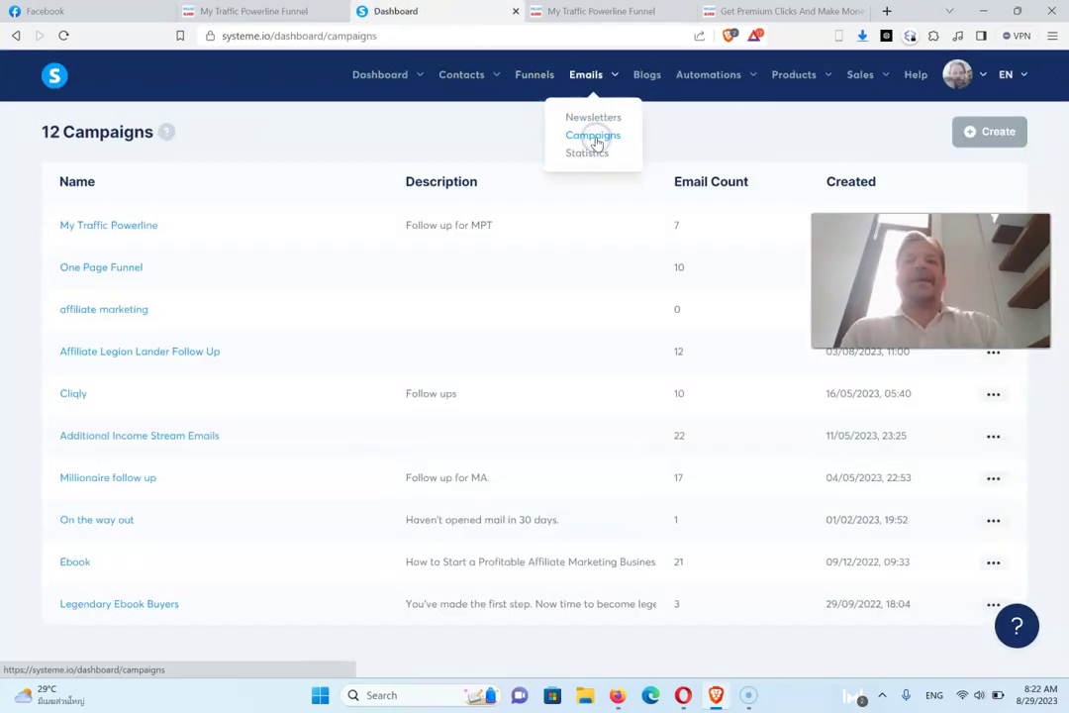
left_click(88, 227)
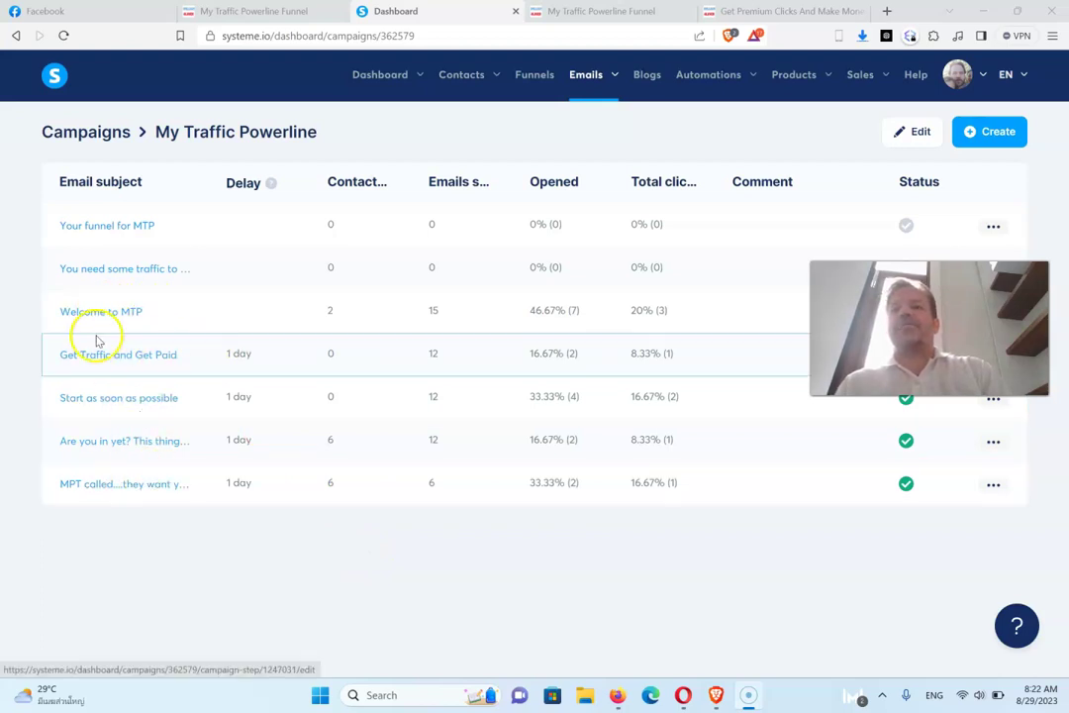
Inspect the URL behind the "If you did not register yet, go here." link in the "Welcome to MTP" email.
left_click(110, 314)
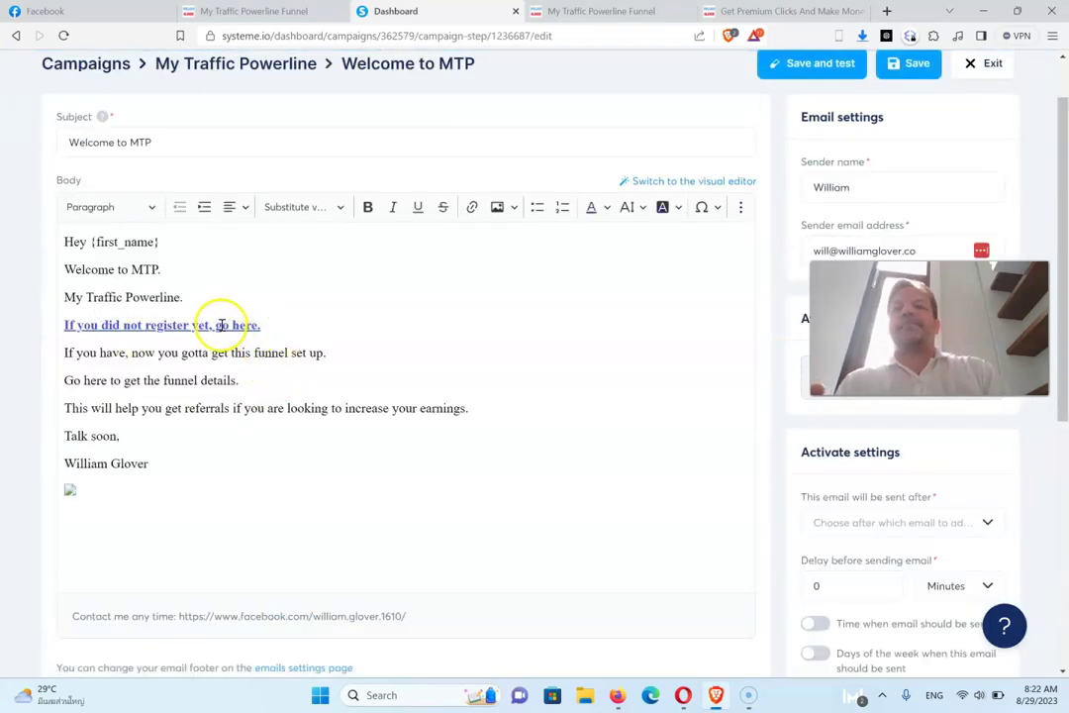
left_click(215, 326)
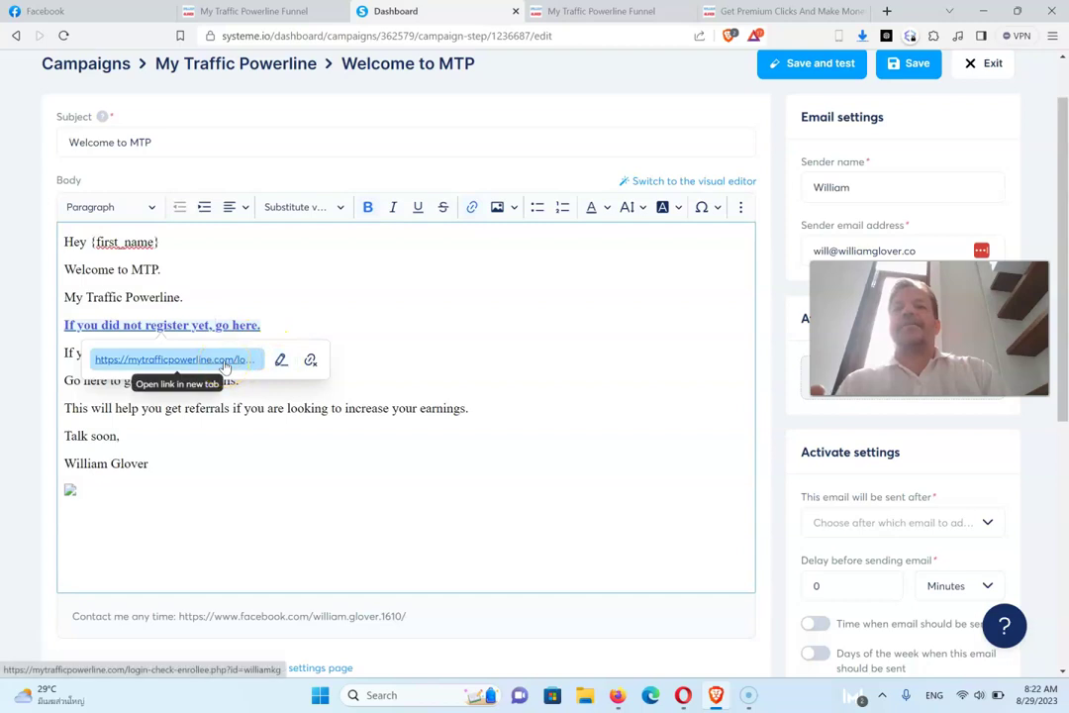
left_click(281, 359)
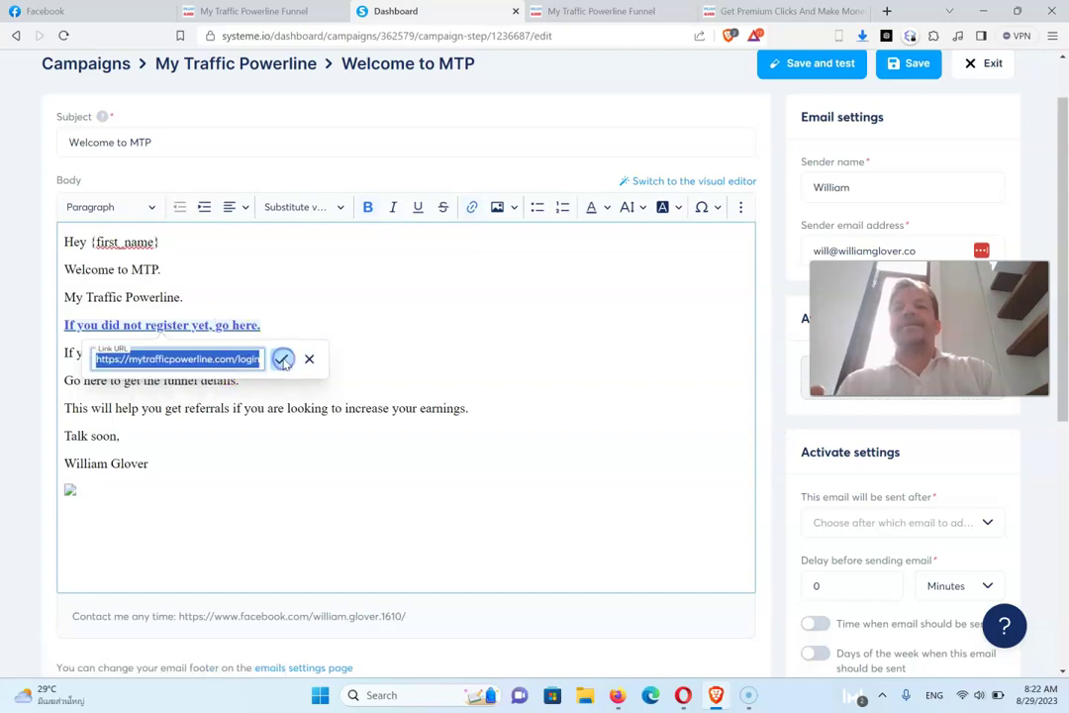
left_click(261, 362)
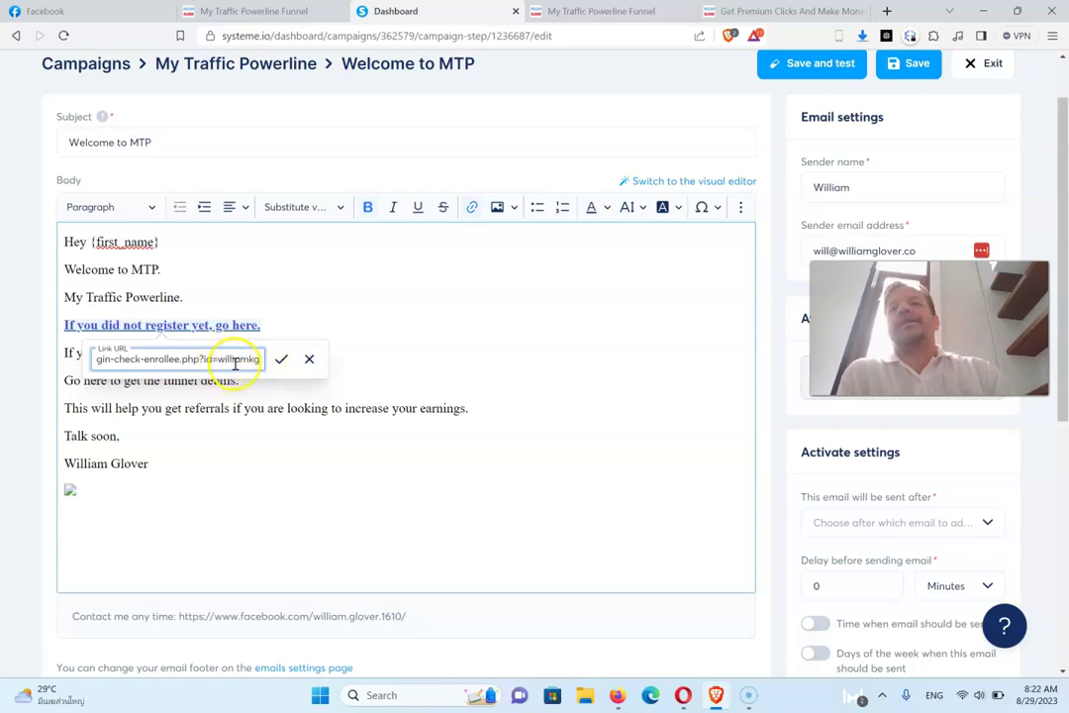
left_click(282, 360)
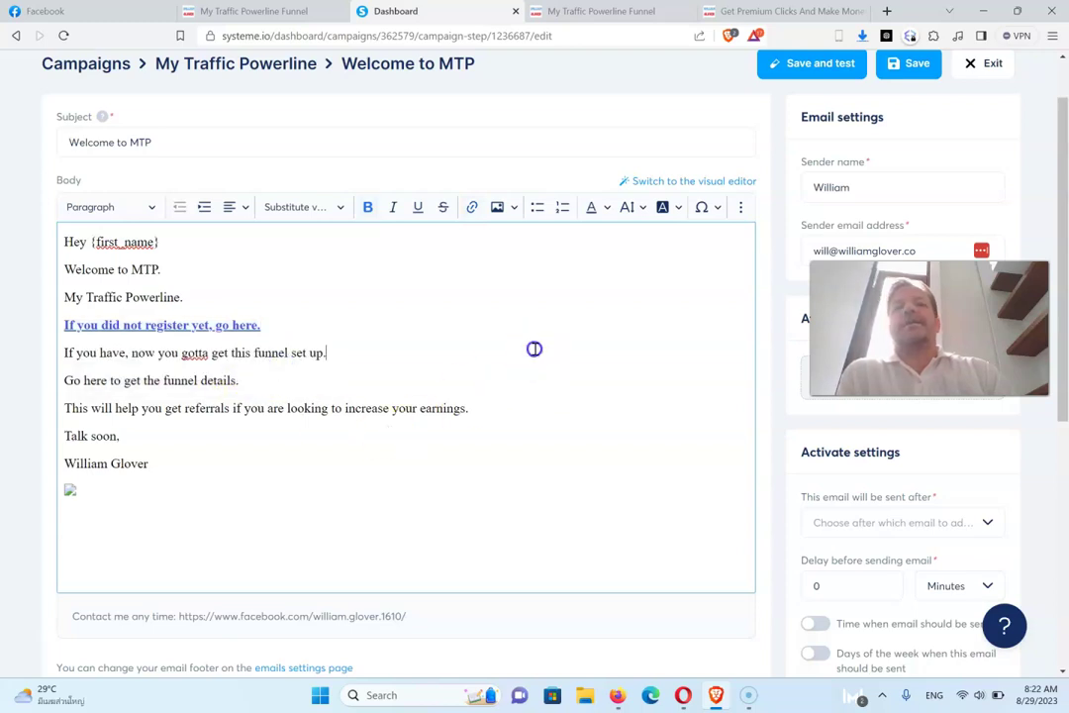
left_click(512, 362)
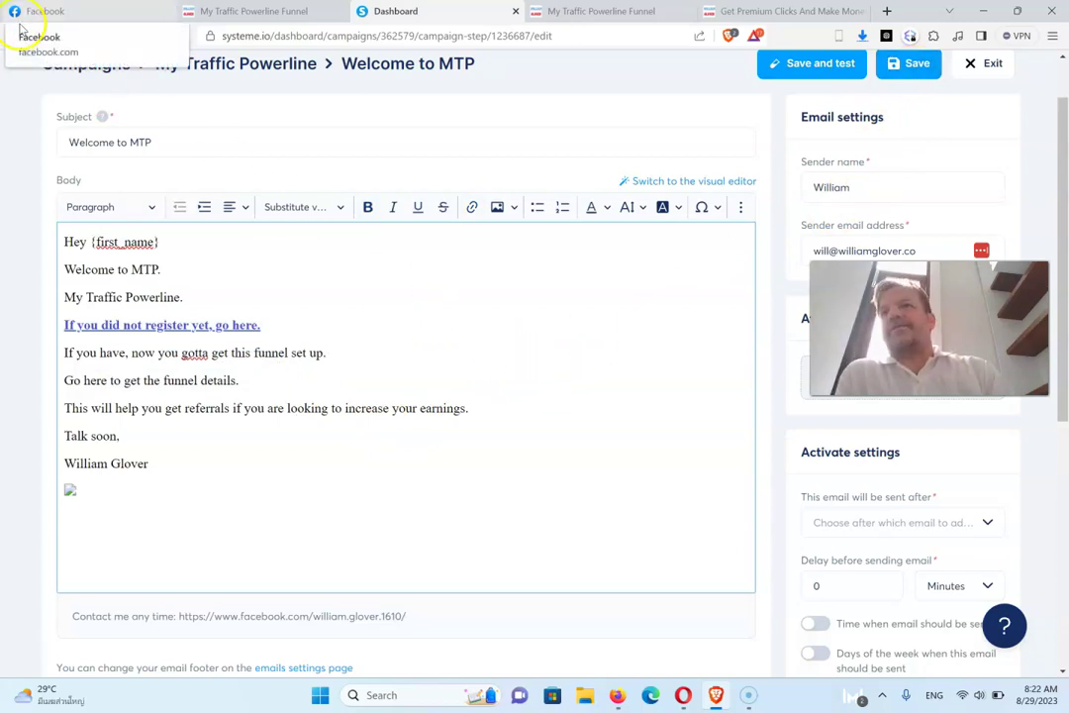
Check the URL behind the "You can get this here" link in the "Get Traffic and Get Paid" email and save the email.
left_click(16, 35)
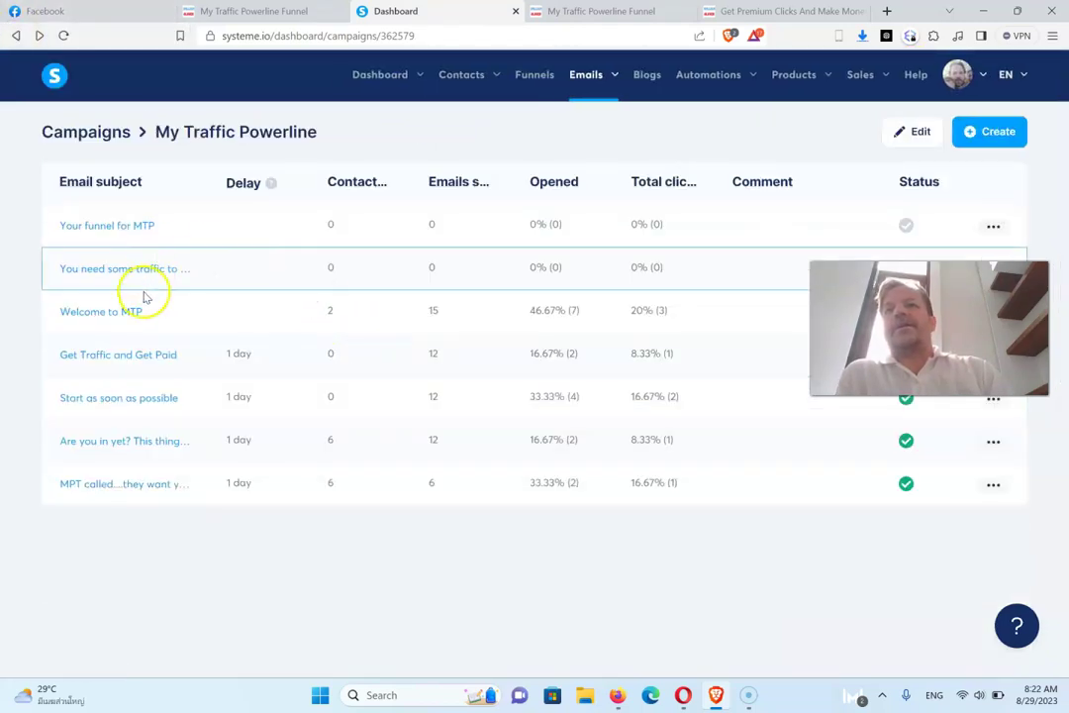
left_click(122, 356)
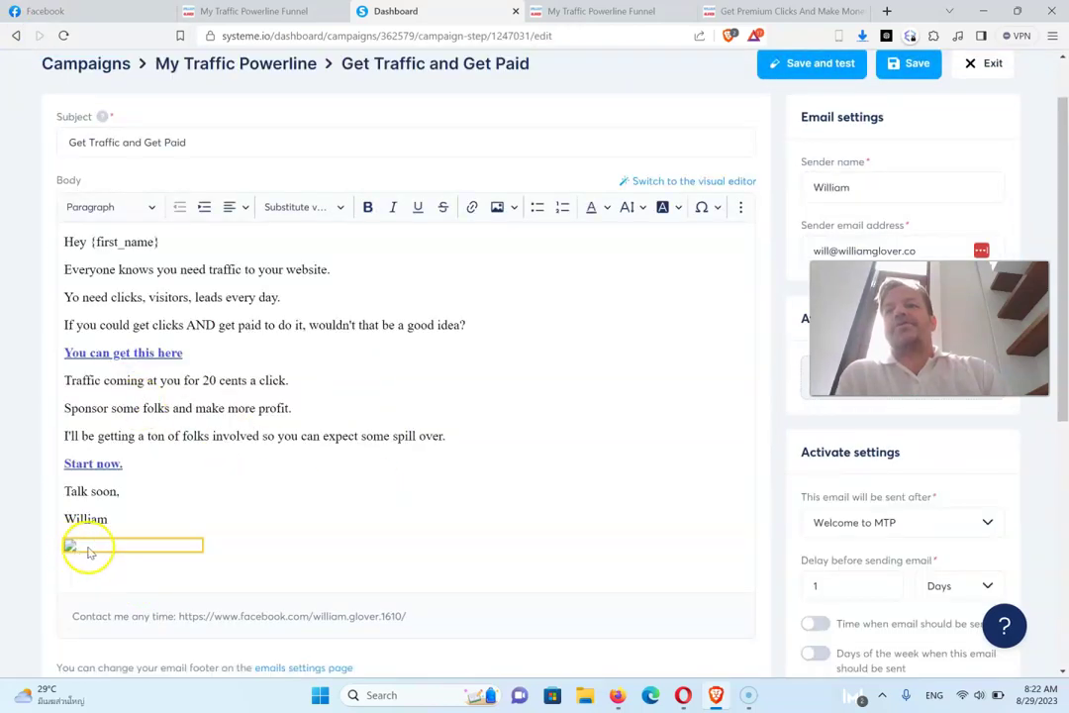
left_click(142, 353)
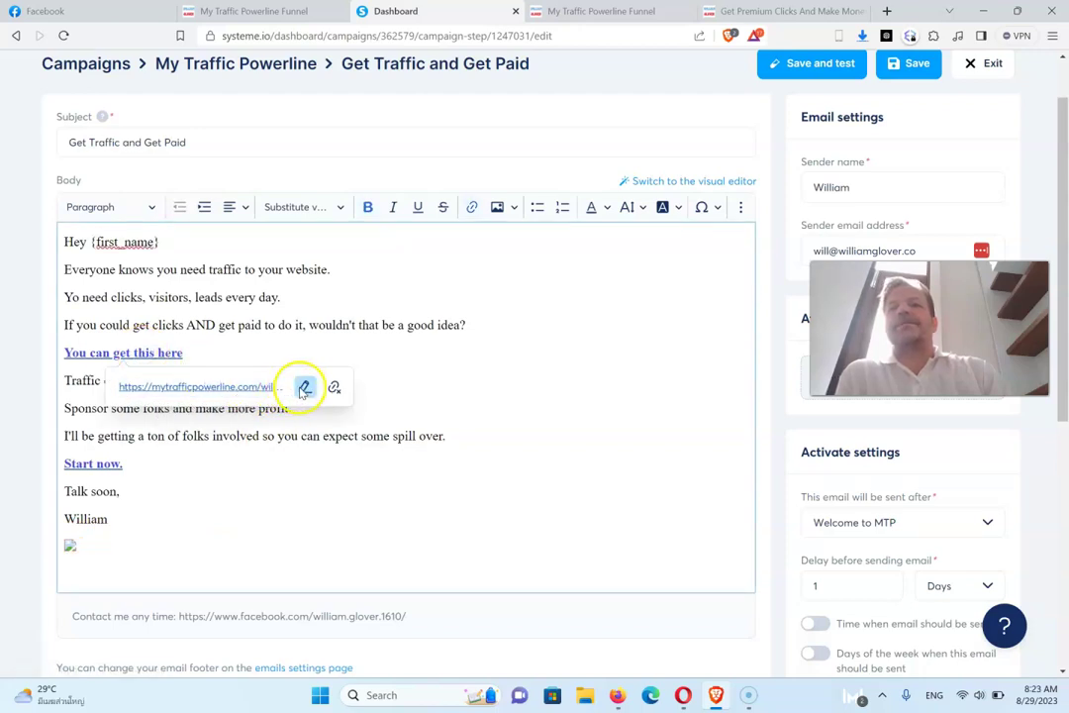
left_click(304, 388)
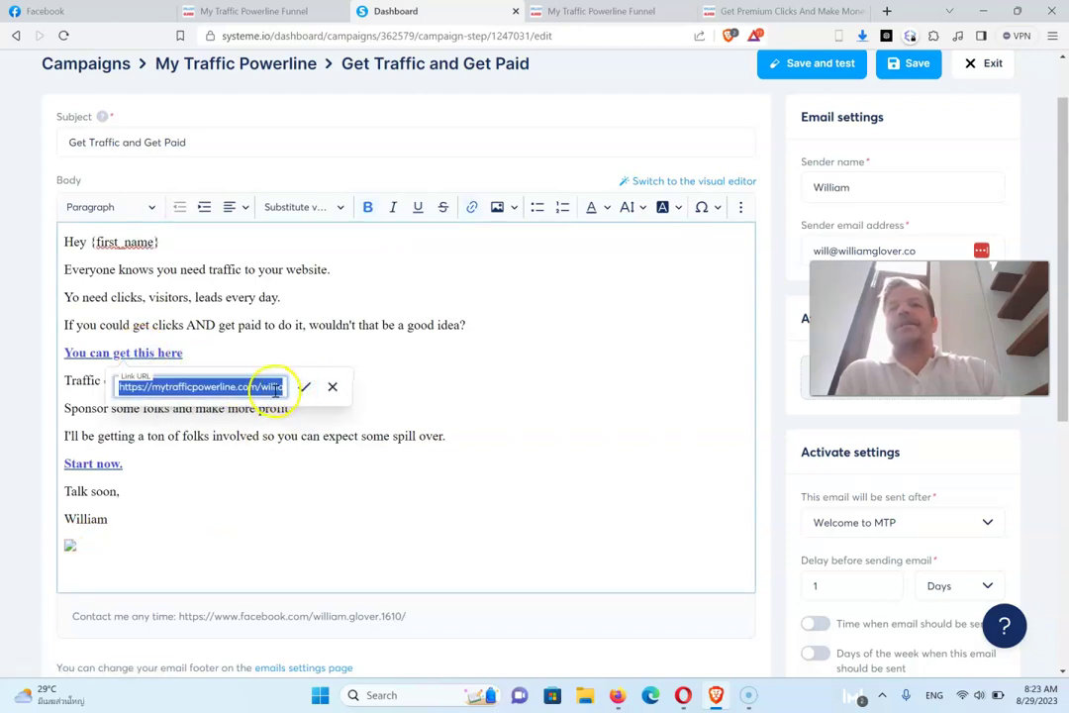
left_click(304, 388)
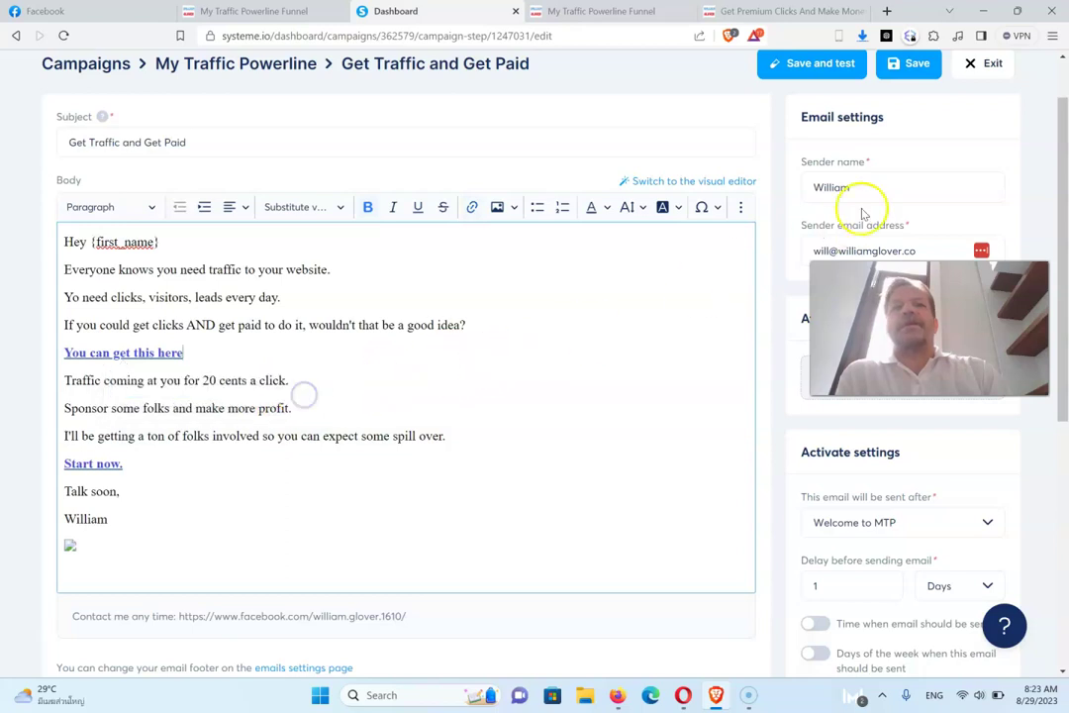
left_click(913, 65)
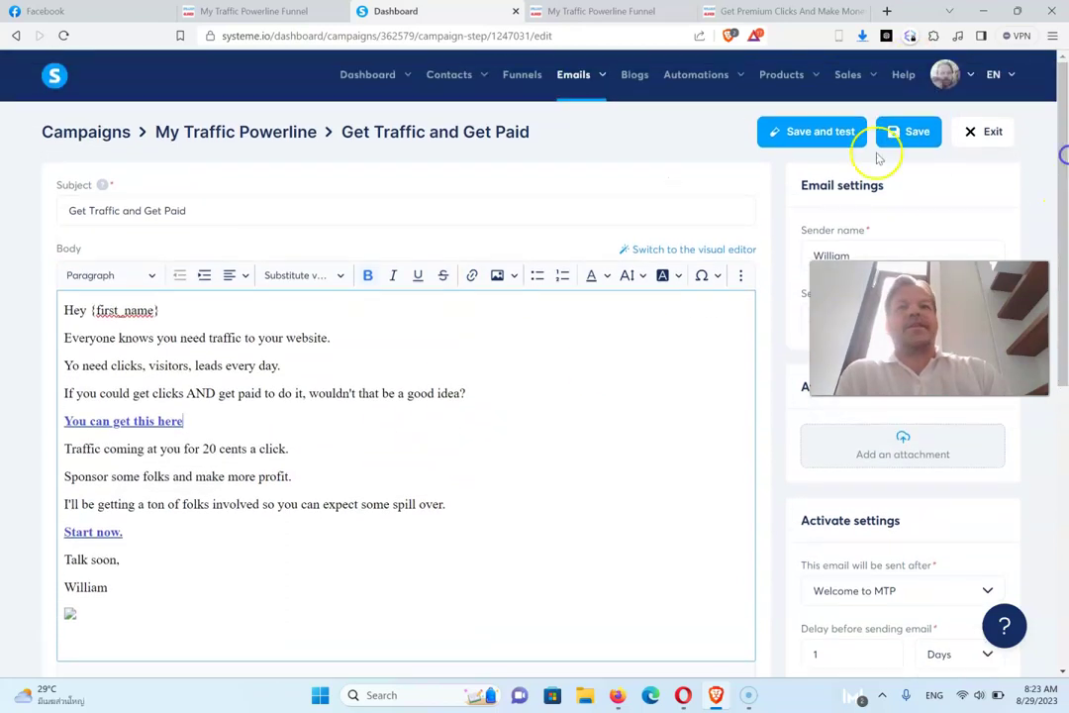
Return to the My Traffic Powerline campaign's list of emails through the campaigns overview.
left_click(85, 132)
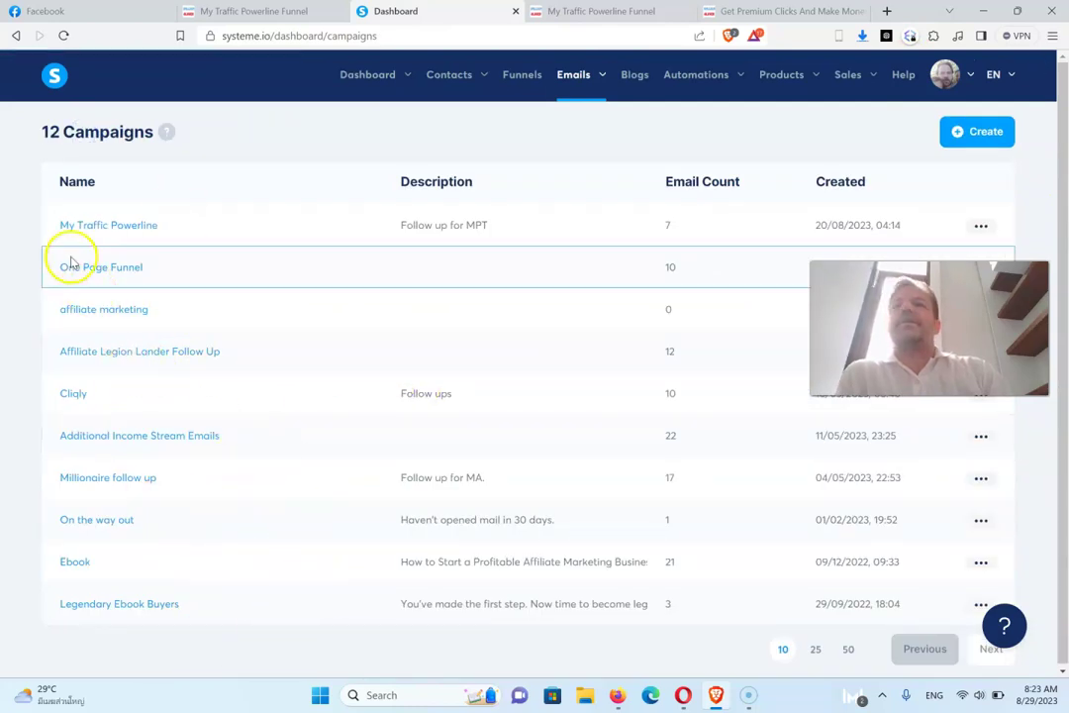
left_click(108, 227)
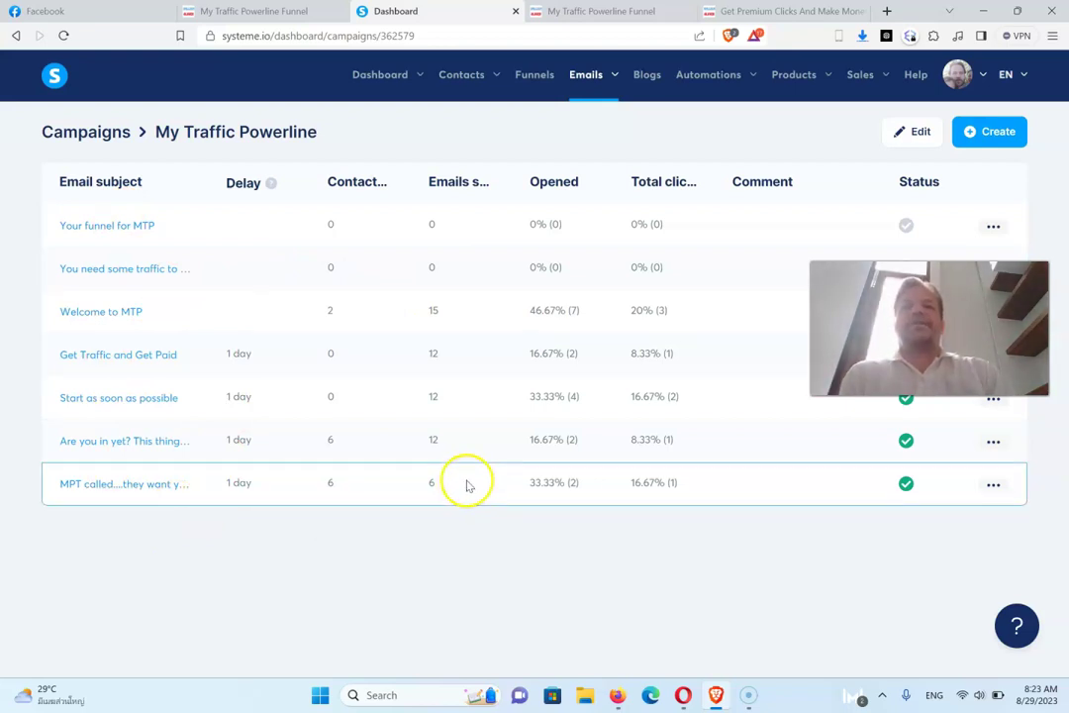
left_click_drag(932, 272, 876, 338)
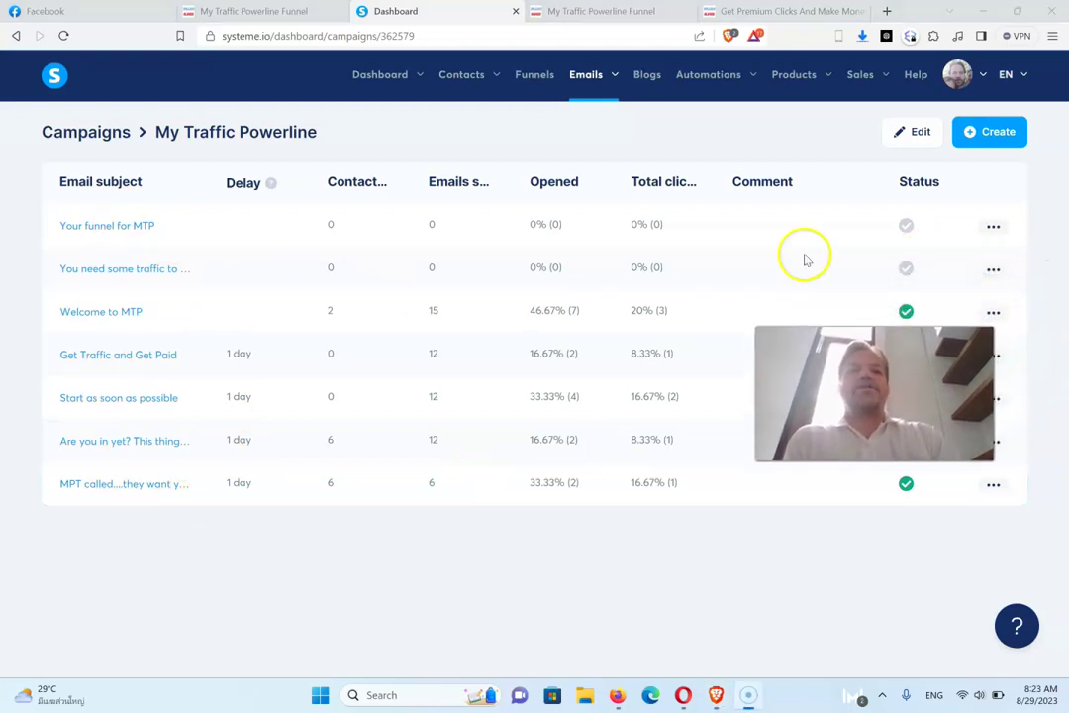
Delete the "Funnel step form subscribed" automation rule from the squeeze page of the My Powerline funnel.
left_click(525, 79)
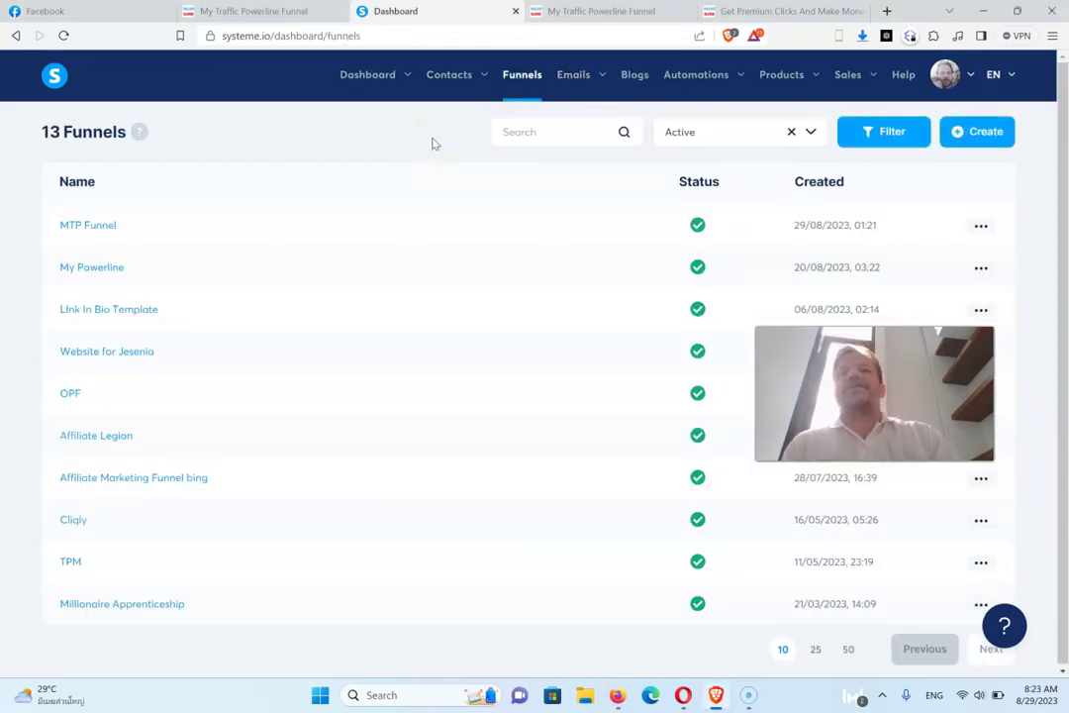
left_click(84, 267)
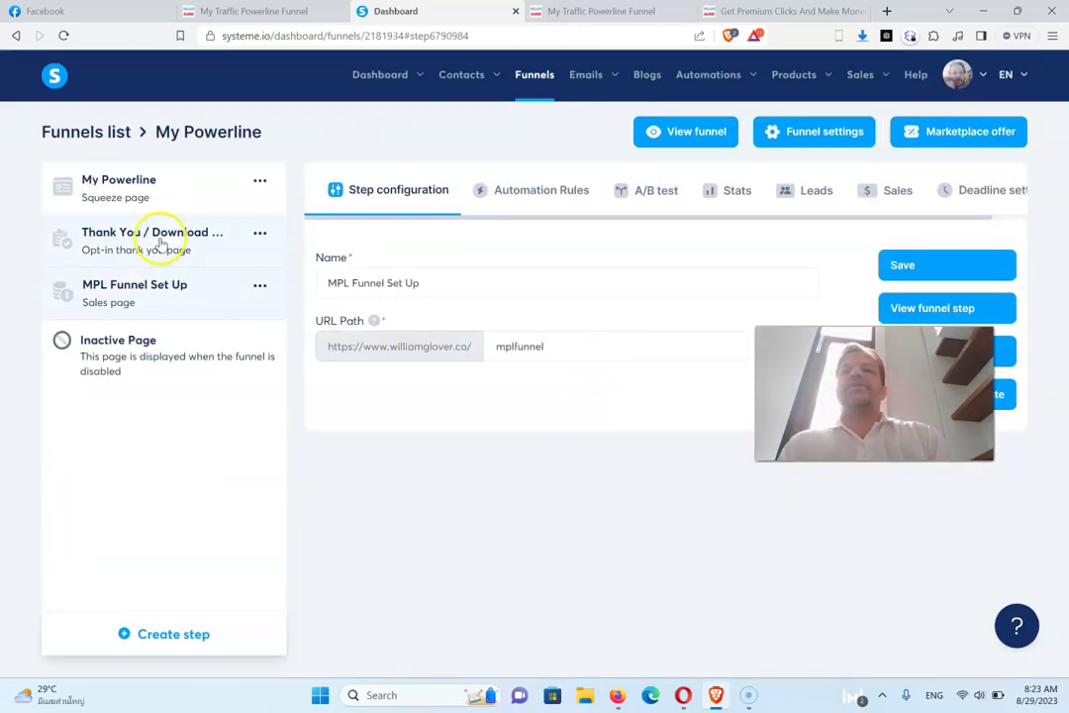
left_click(131, 183)
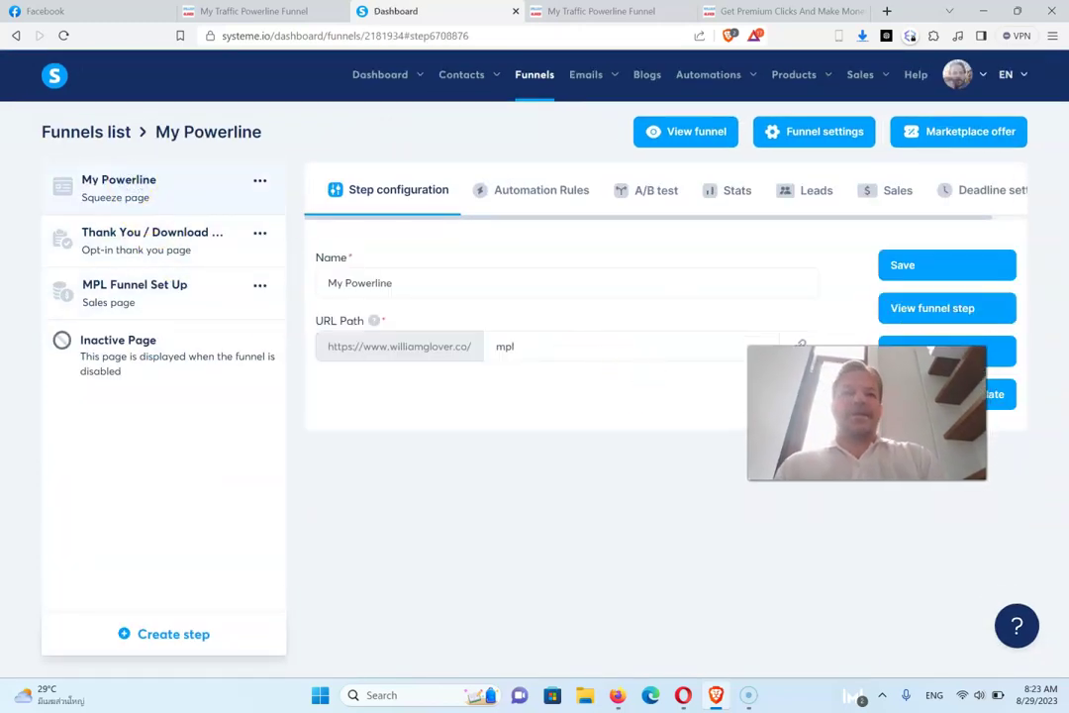
left_click(512, 197)
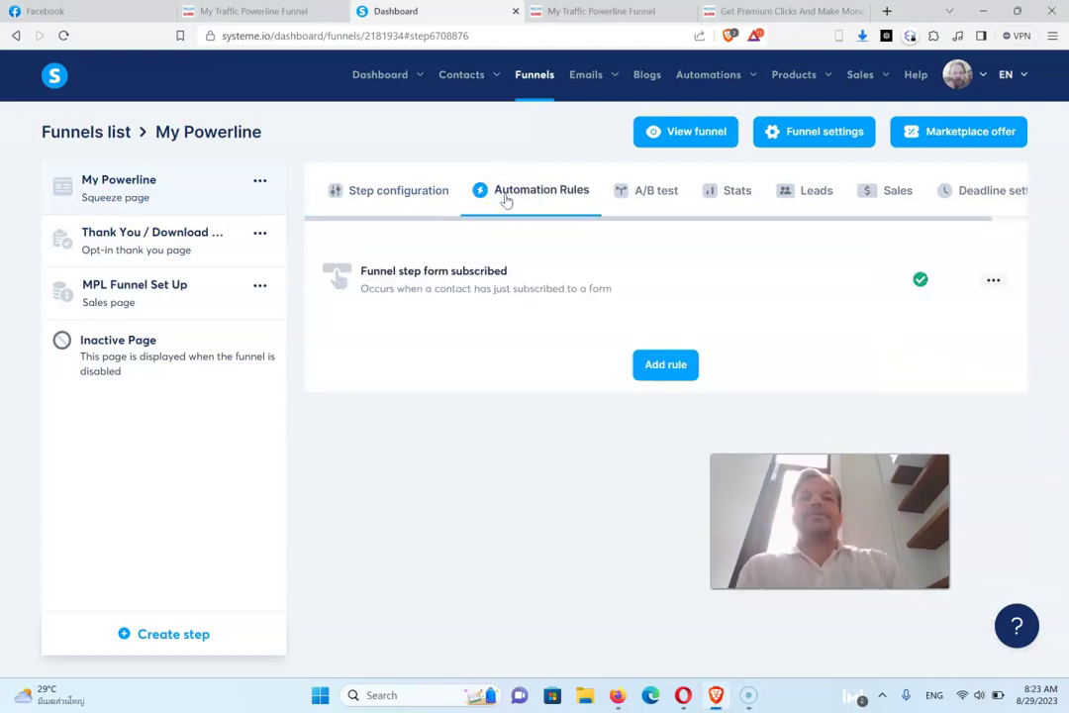
left_click(990, 281)
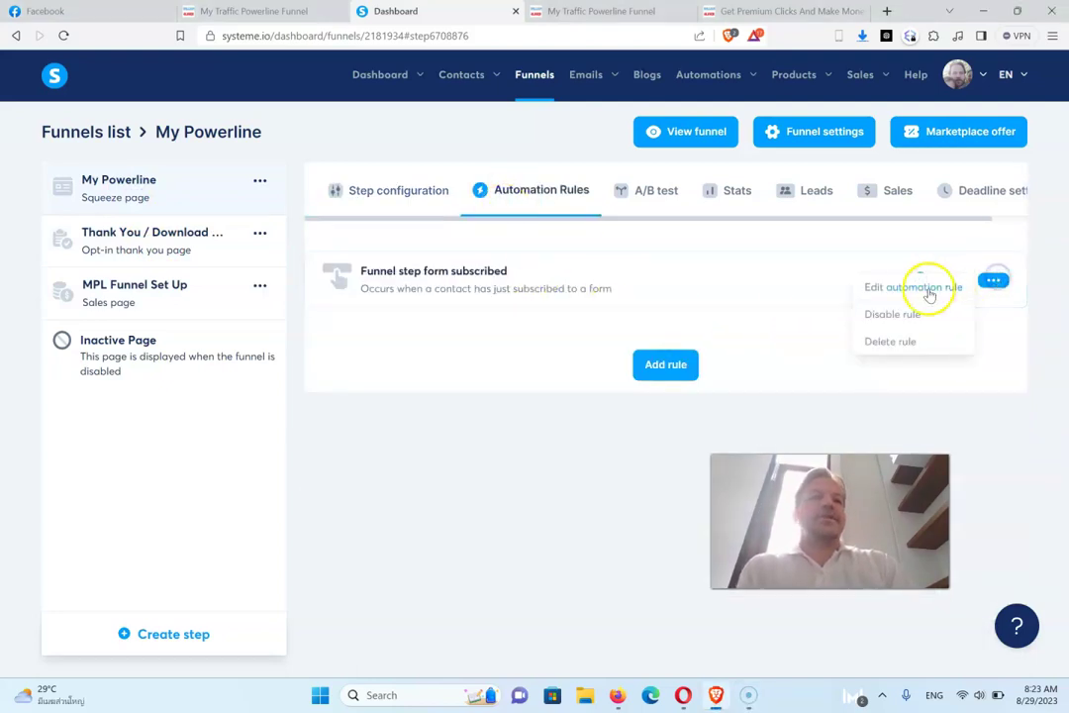
left_click(901, 342)
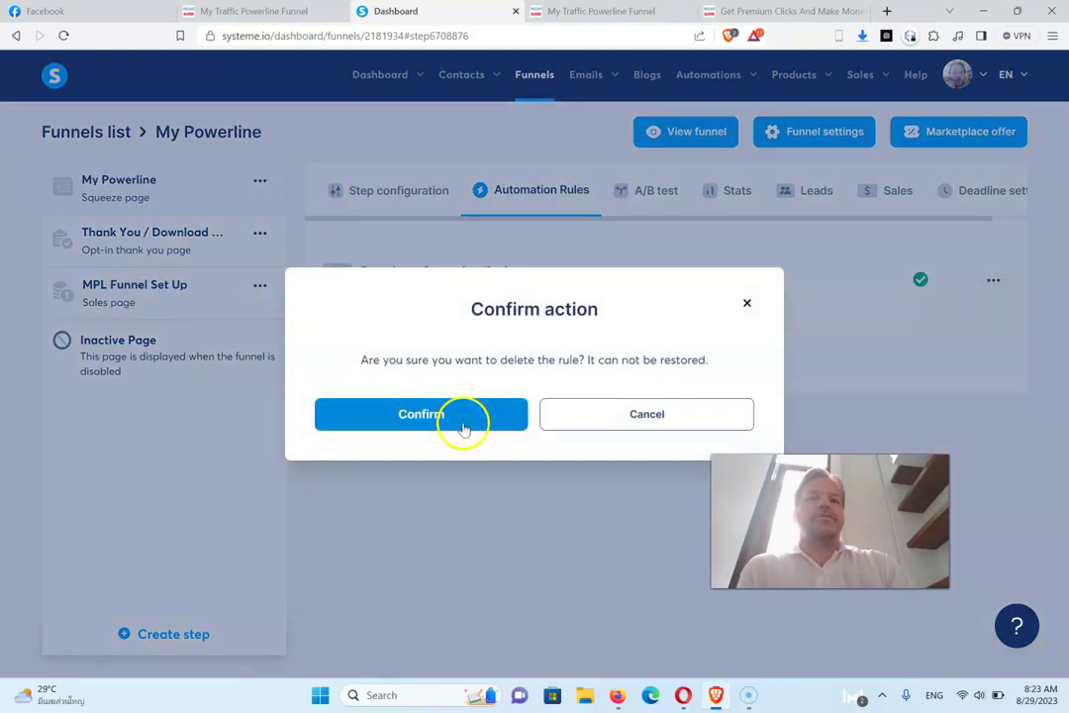
left_click(464, 423)
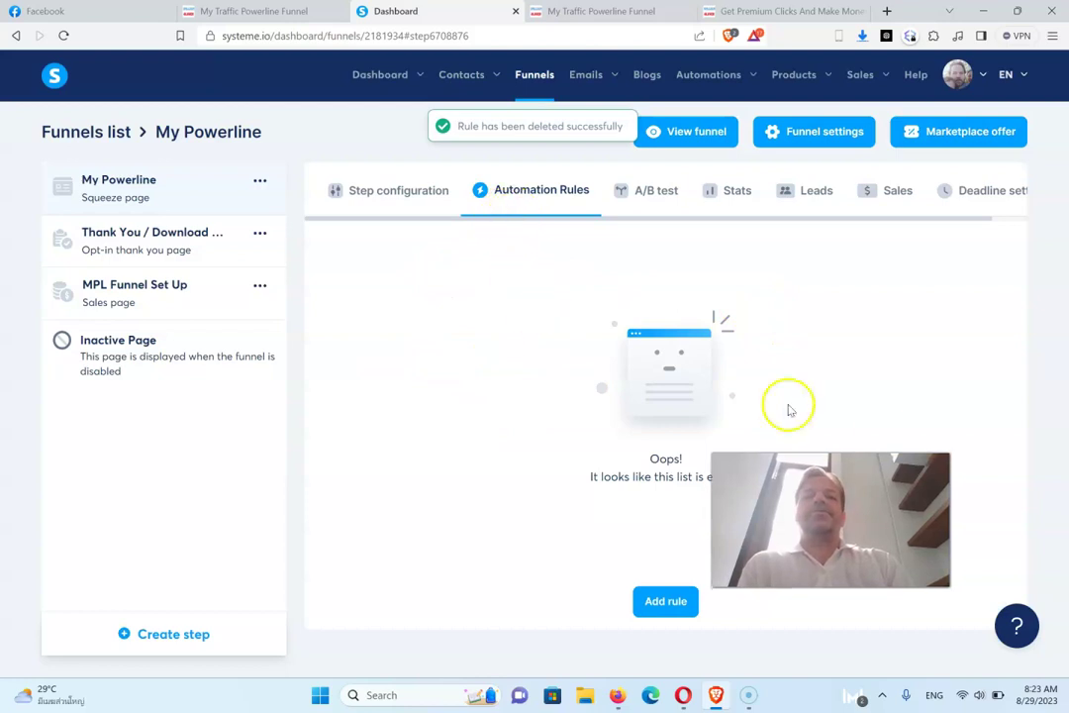
left_click_drag(791, 475, 878, 383)
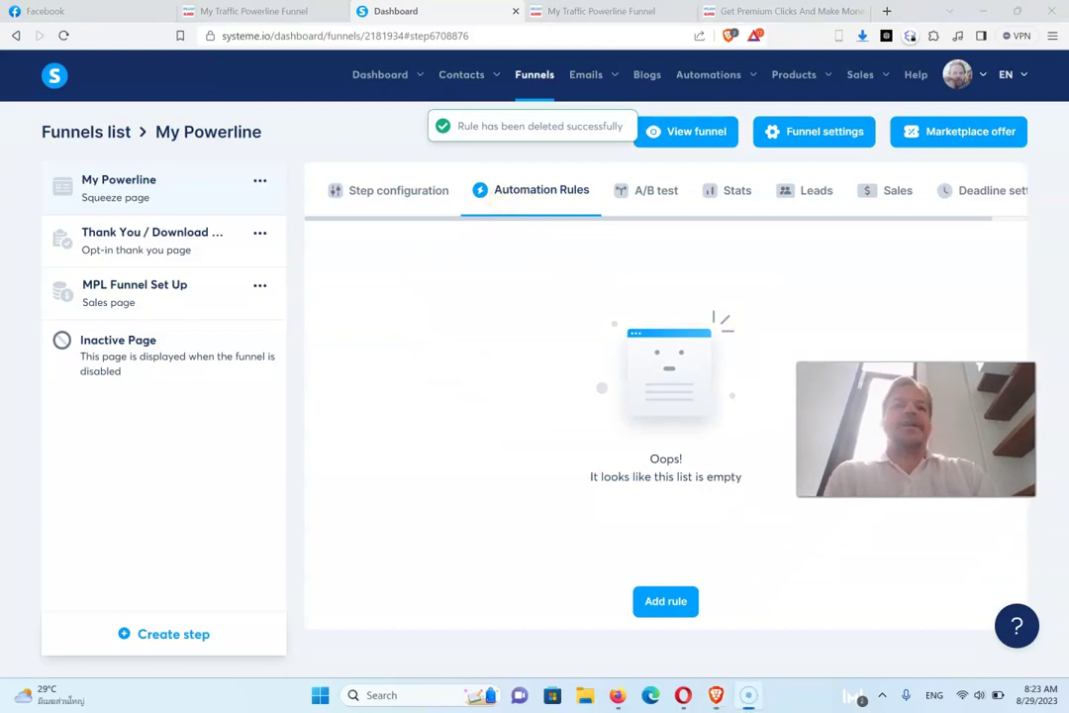
Add an automation rule with the "Funnel step form subscribed" trigger to the My Powerline squeeze page.
left_click(669, 604)
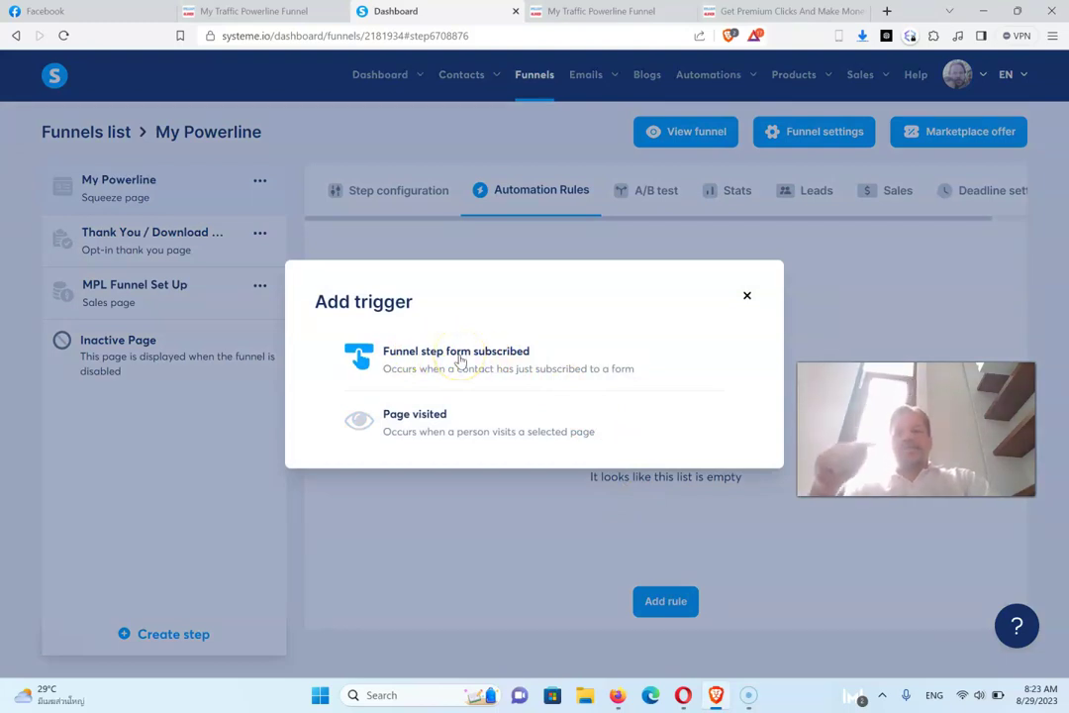
left_click(459, 360)
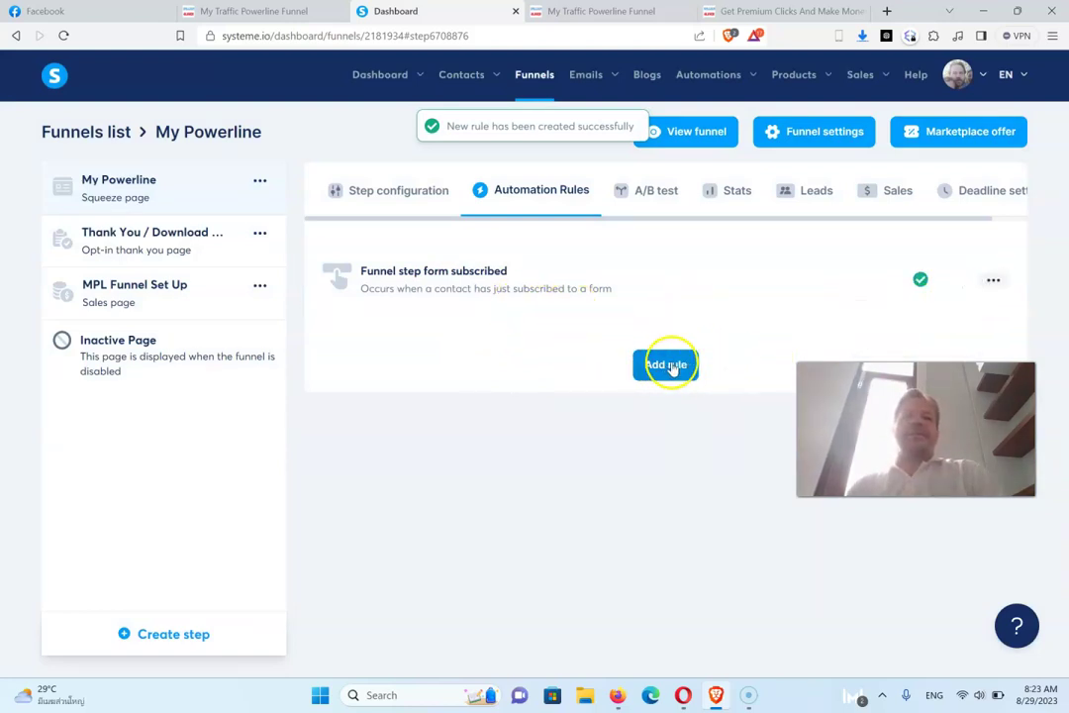
Give the "Funnel step form subscribed" rule a "Subscribe to campaign" action for the My Traffic Powerline campaign and save the rule.
left_click(515, 293)
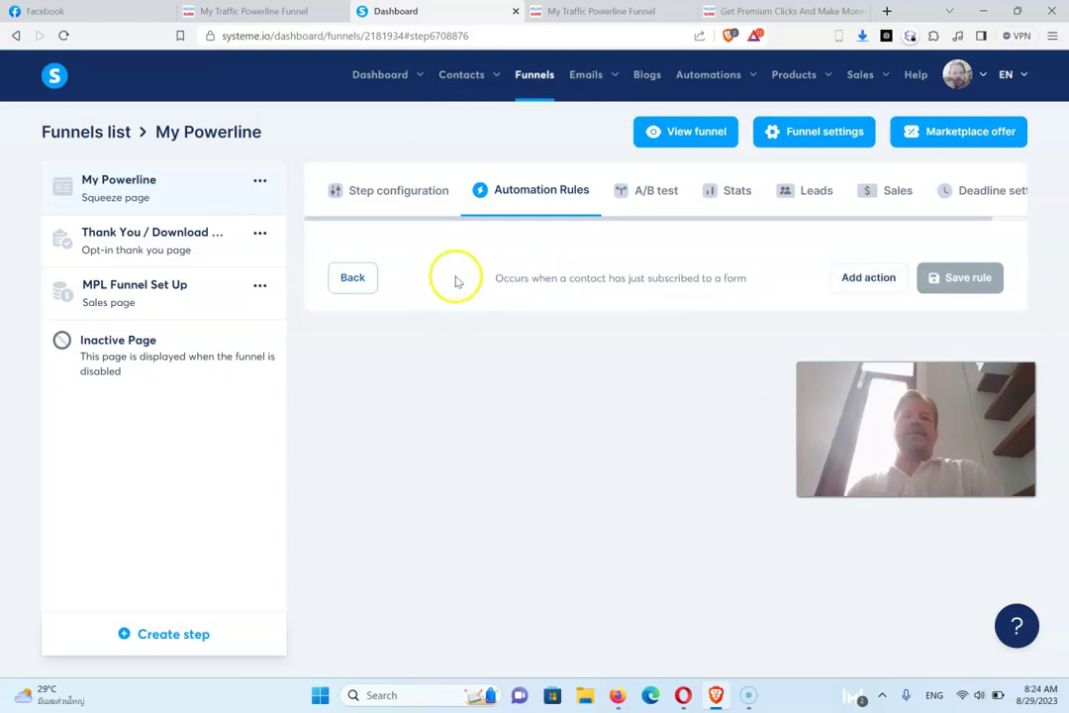
left_click(868, 281)
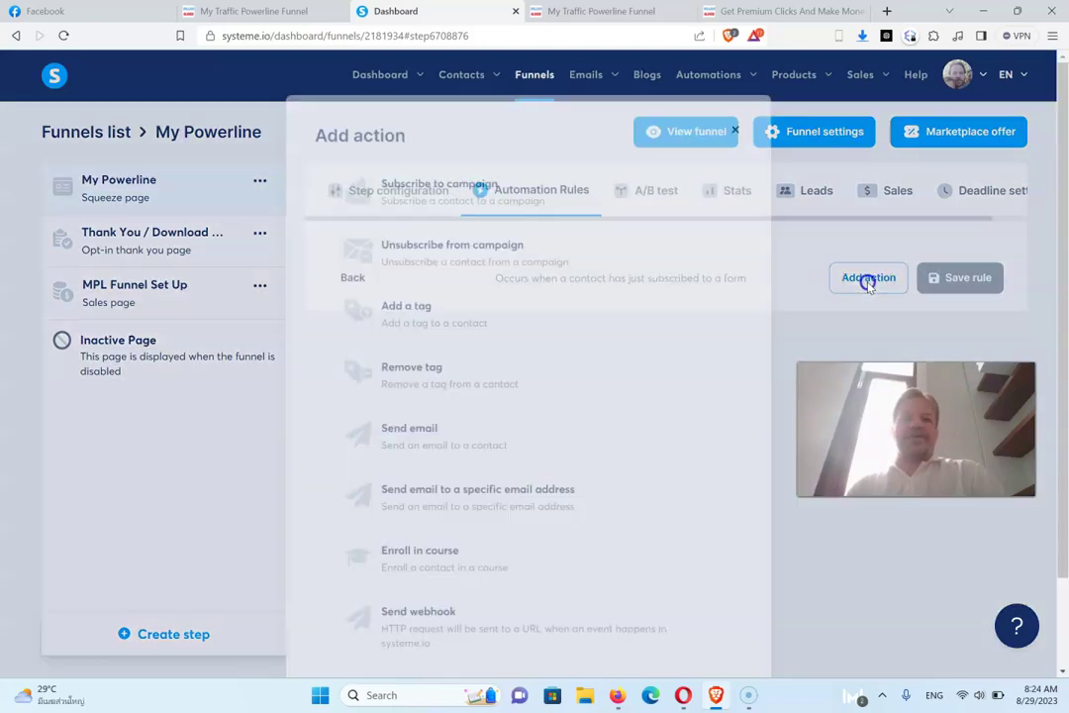
left_click(458, 194)
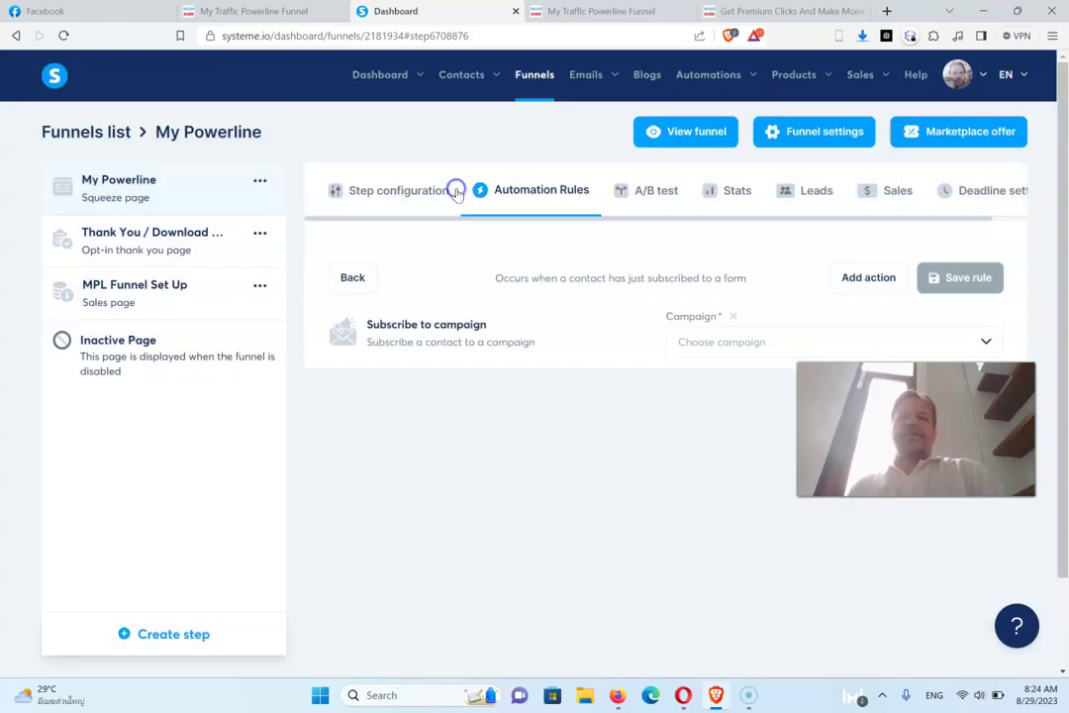
left_click(986, 341)
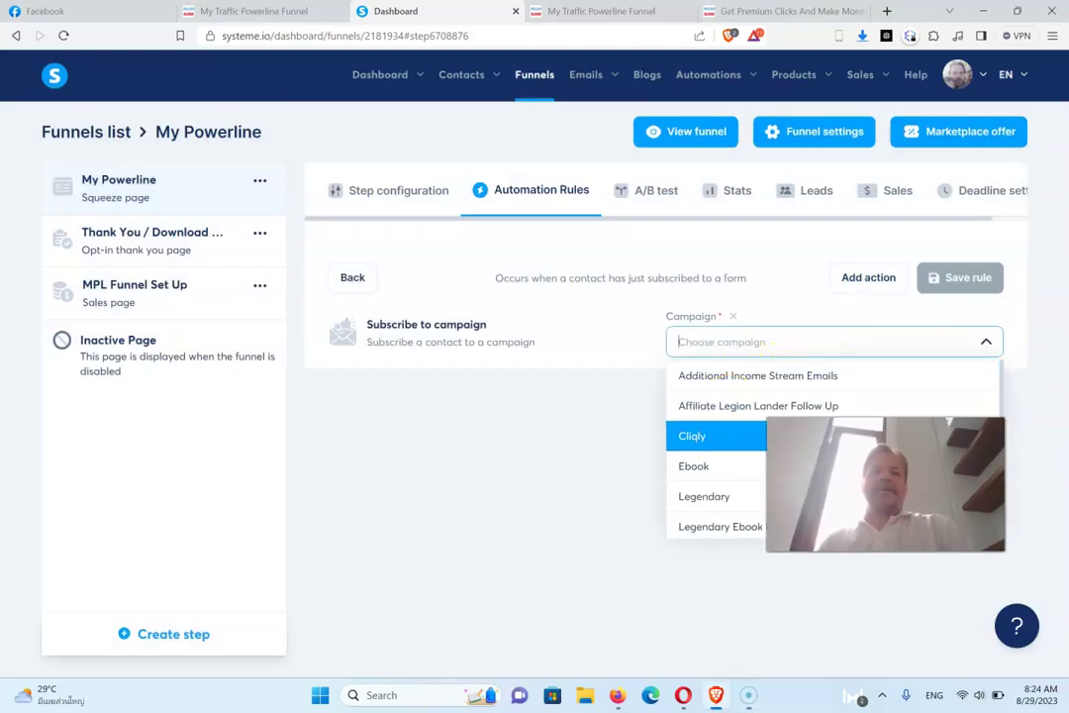
scroll(758, 510, "down", 1)
scroll(757, 509, "down", 3)
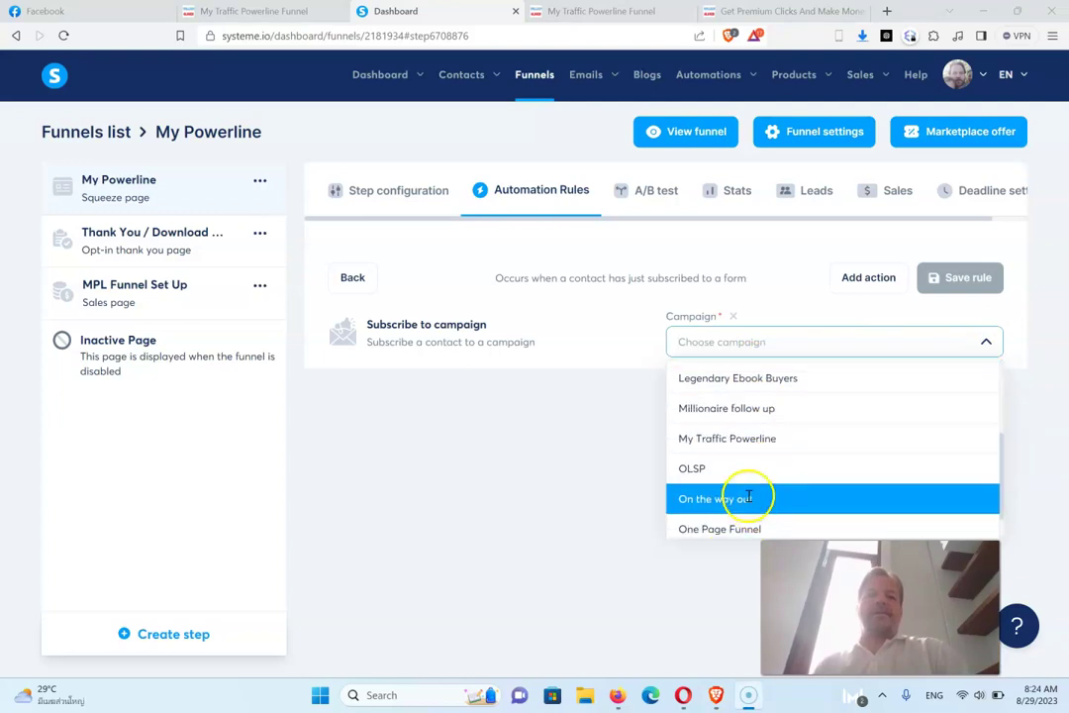
left_click(747, 437)
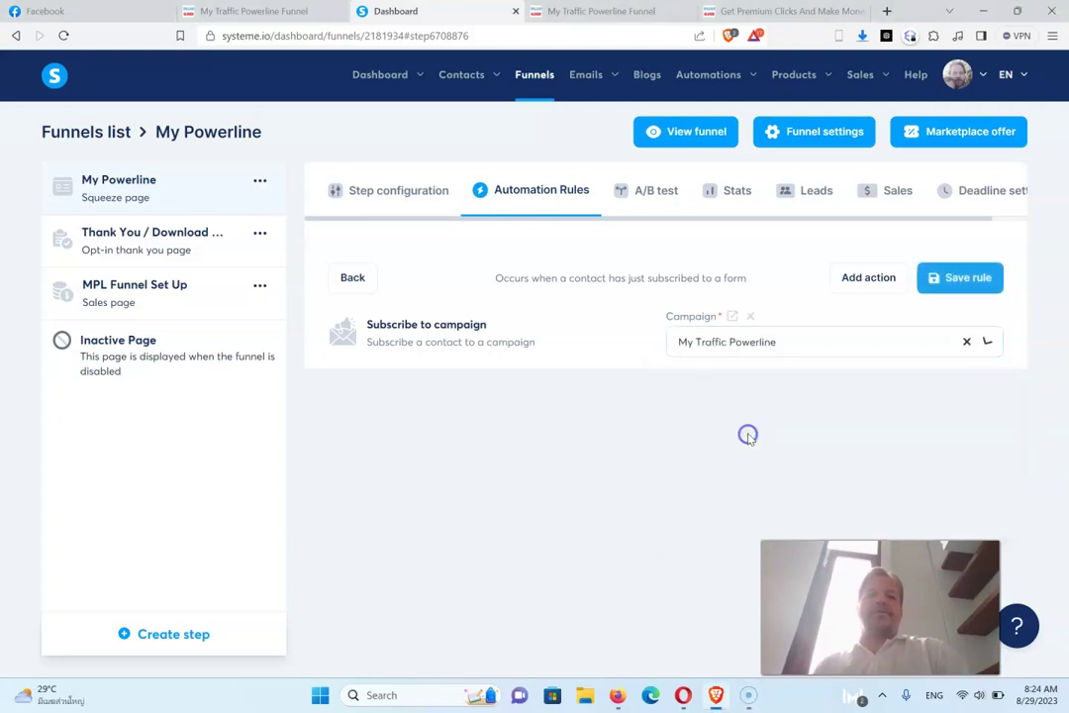
left_click(972, 280)
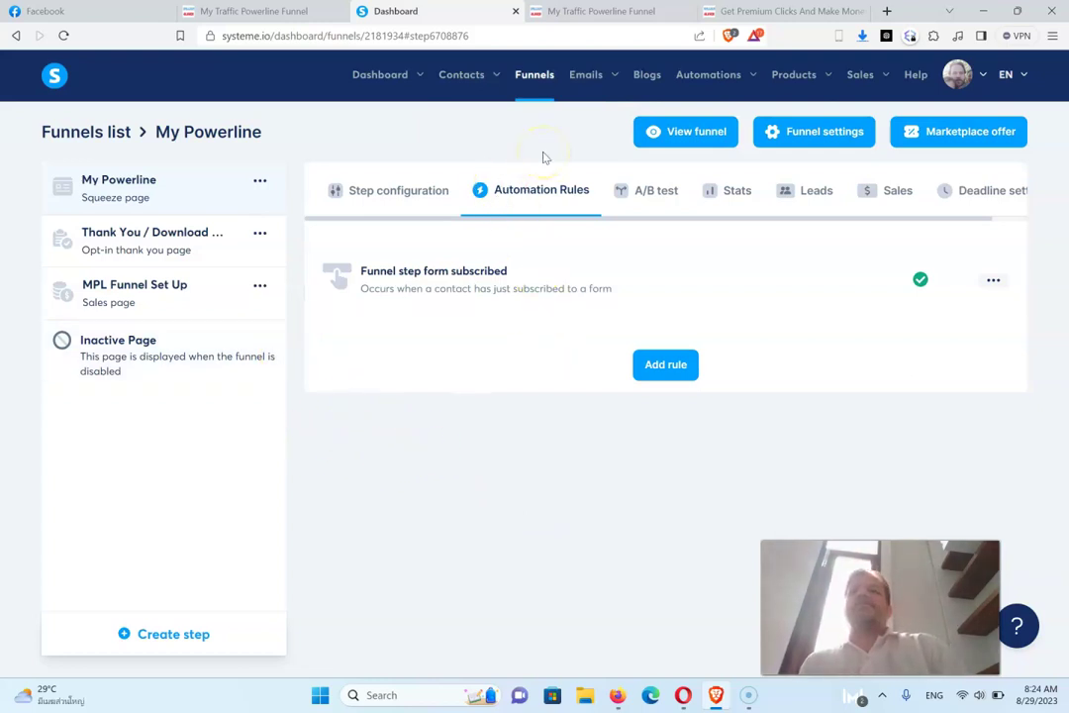
Go back to the My Traffic Powerline Funnel instructions page with the numbered steps.
left_click(213, 11)
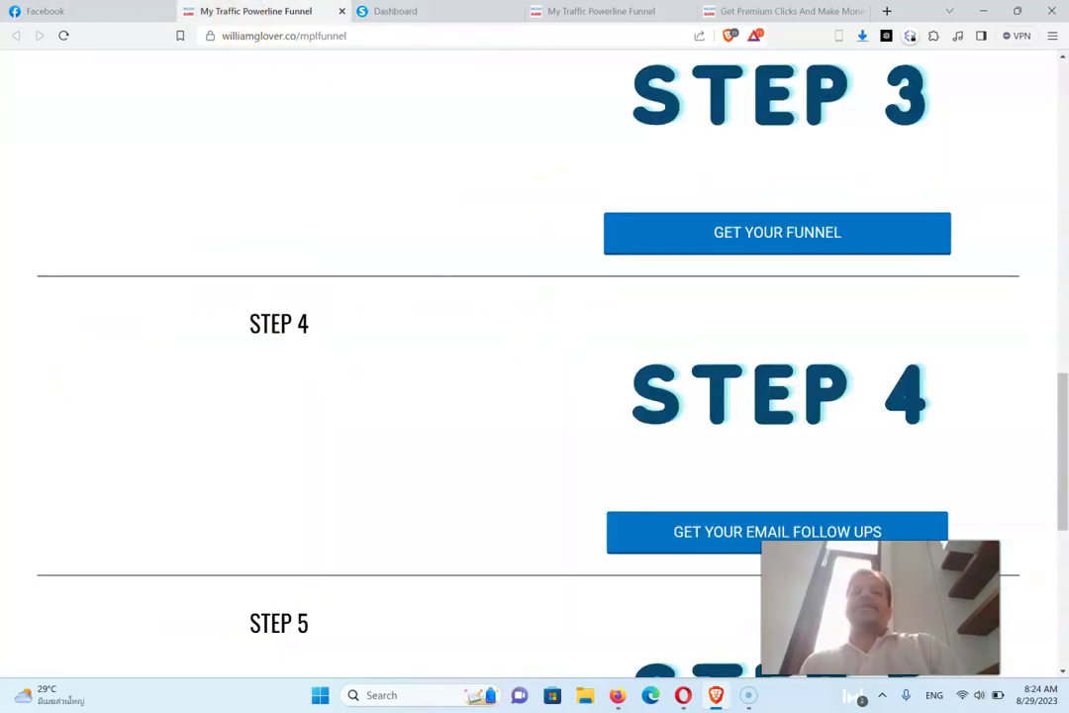